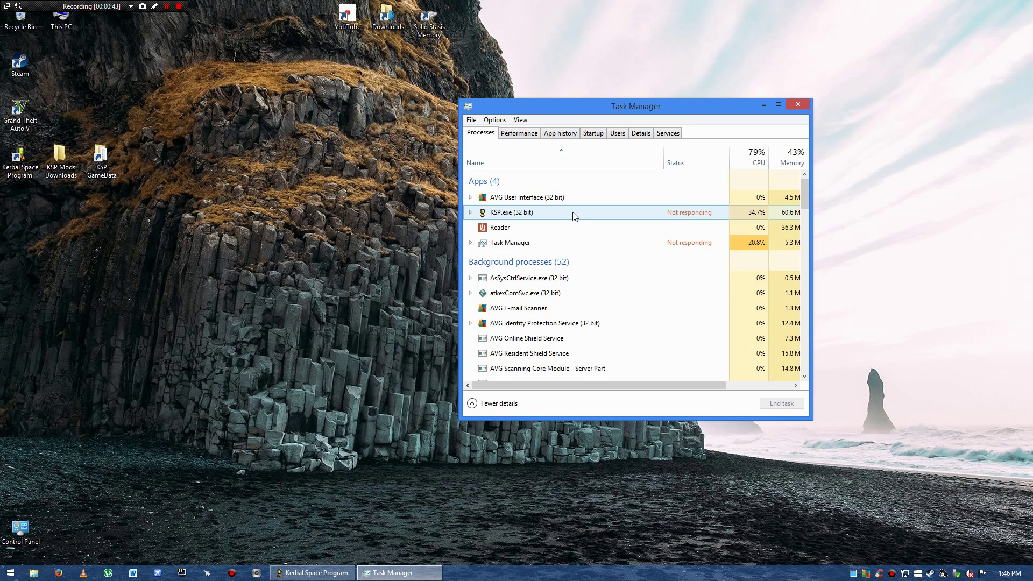
# End the unresponsive KSP.exe task in Task Manager, then close Task Manager.
pyautogui.click(573, 216)
pyautogui.click(780, 403)
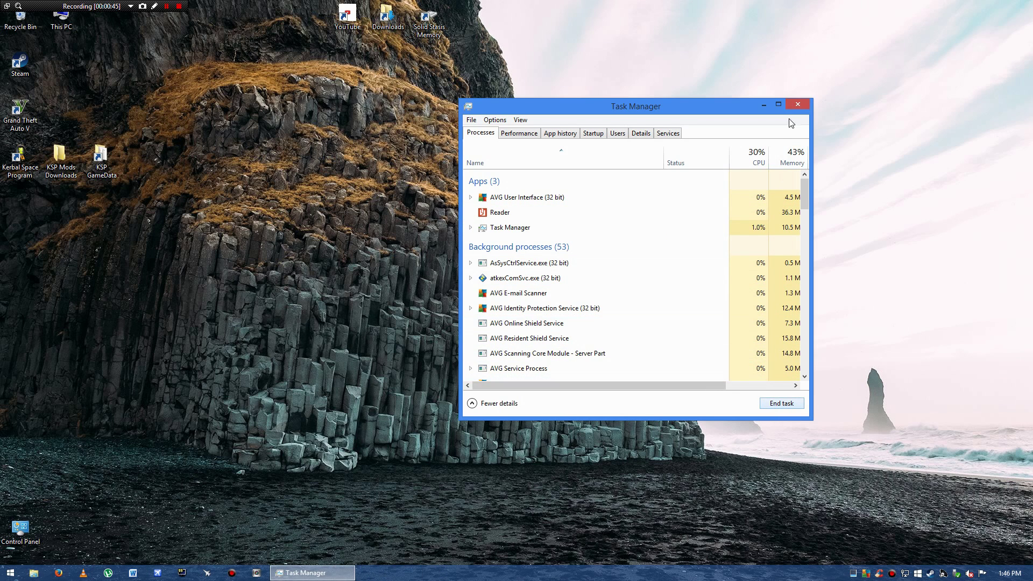
pyautogui.click(797, 104)
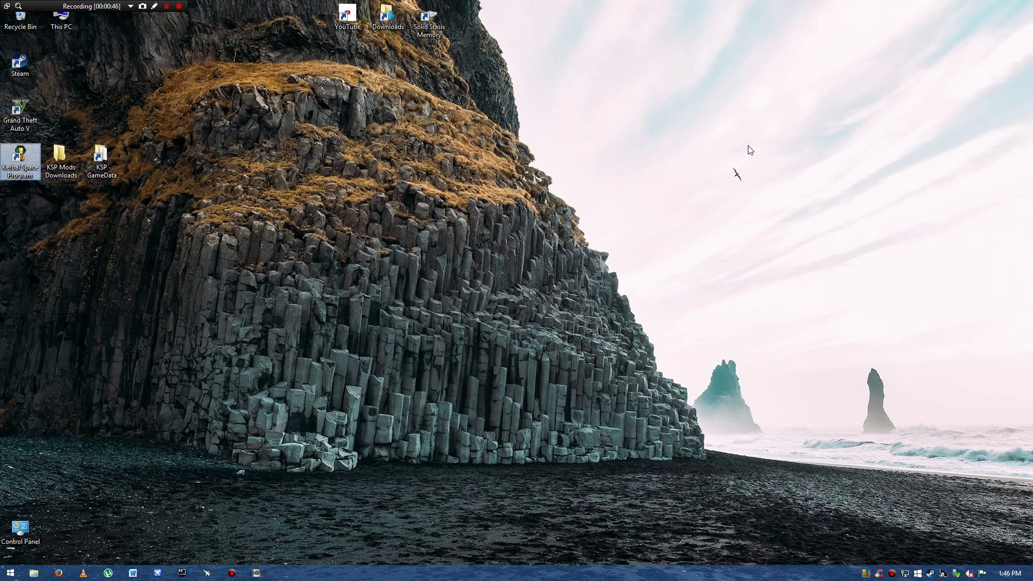
# Confirm in its Properties that the Kerbal Space Program shortcut is a Steam link, then open This PC.
pyautogui.rightClick(747, 145)
pyautogui.click(740, 165)
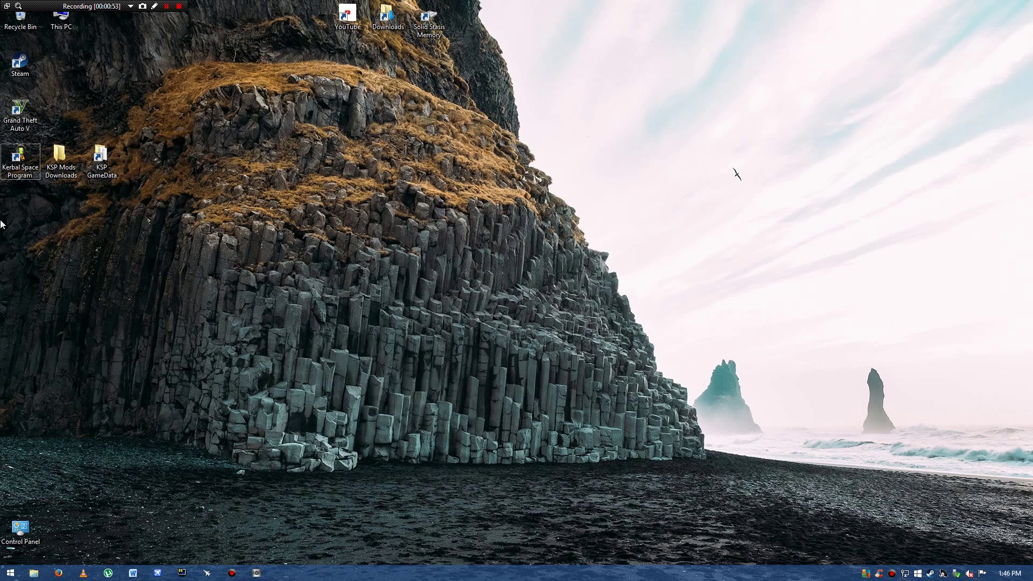
pyautogui.rightClick(16, 158)
pyautogui.click(56, 275)
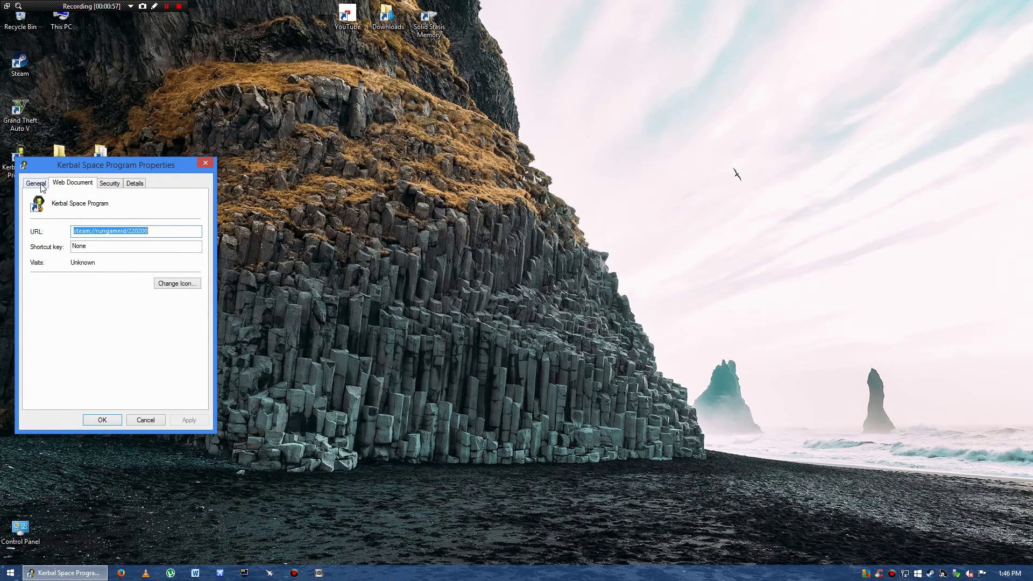
pyautogui.click(41, 187)
pyautogui.click(112, 185)
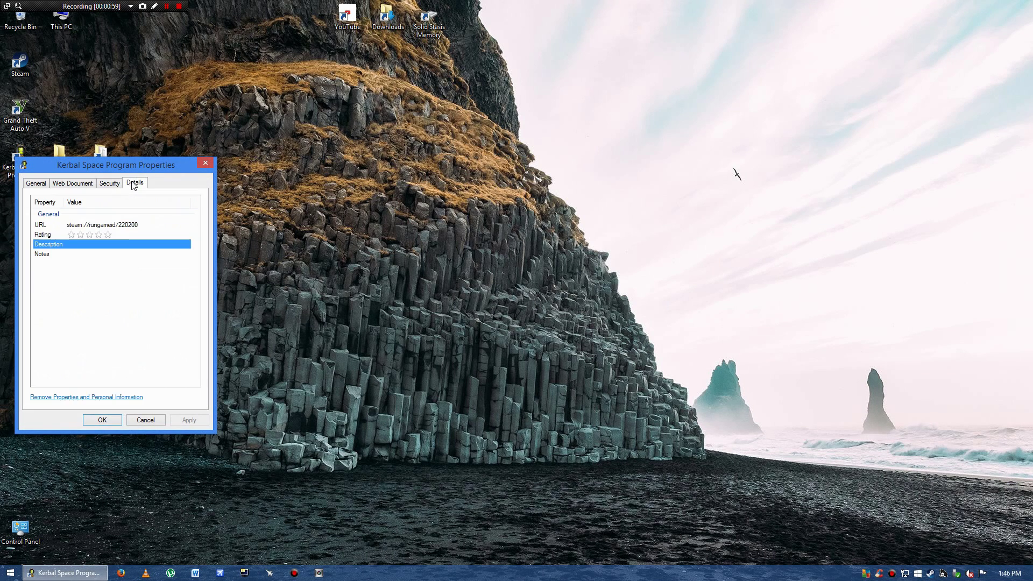
pyautogui.click(204, 163)
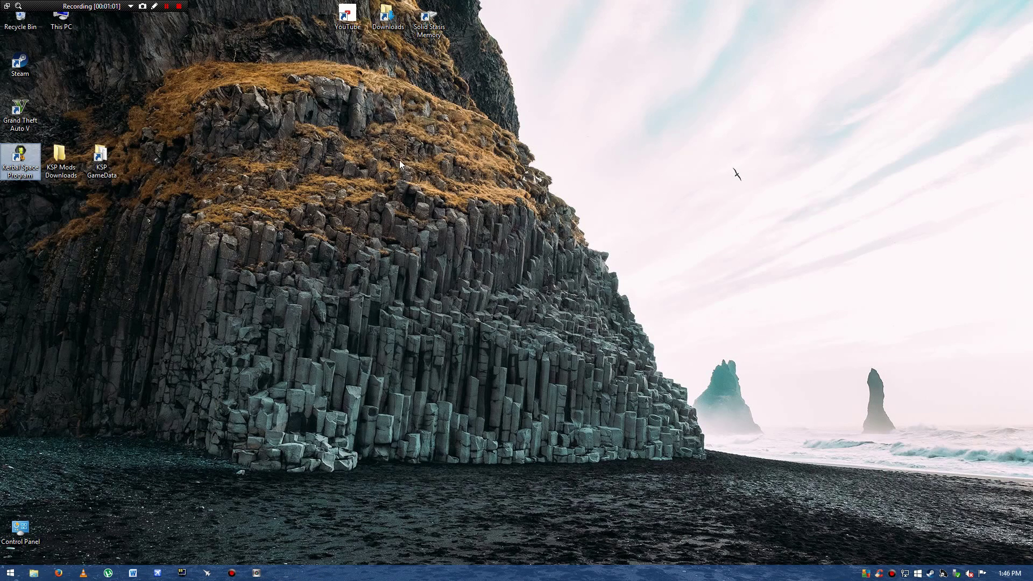
pyautogui.click(33, 573)
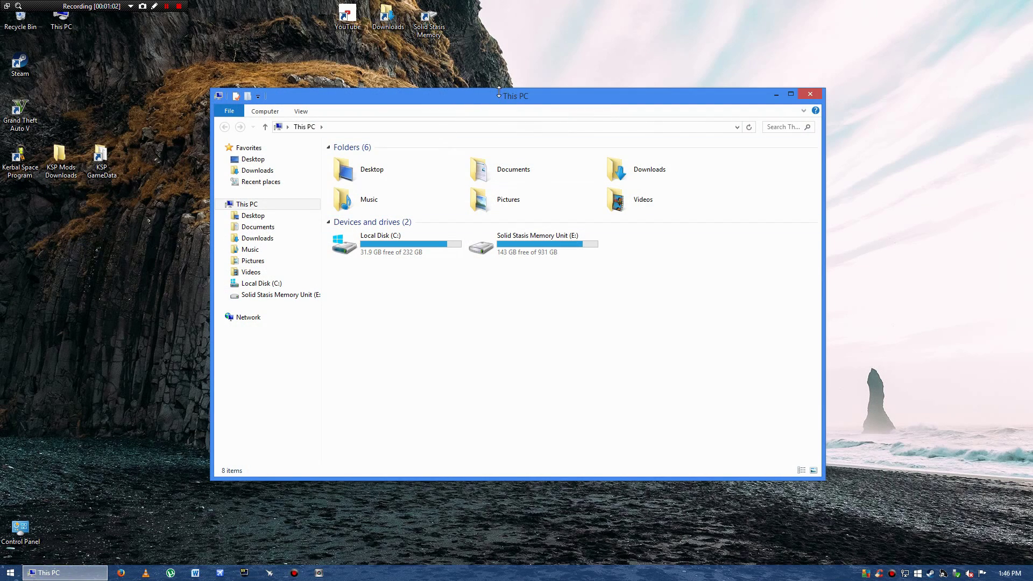
# Browse through C:, Program Files (x86), Steam, steamapps and common into Kerbal Space Program.
pyautogui.moveTo(519, 96); pyautogui.dragTo(541, 98)
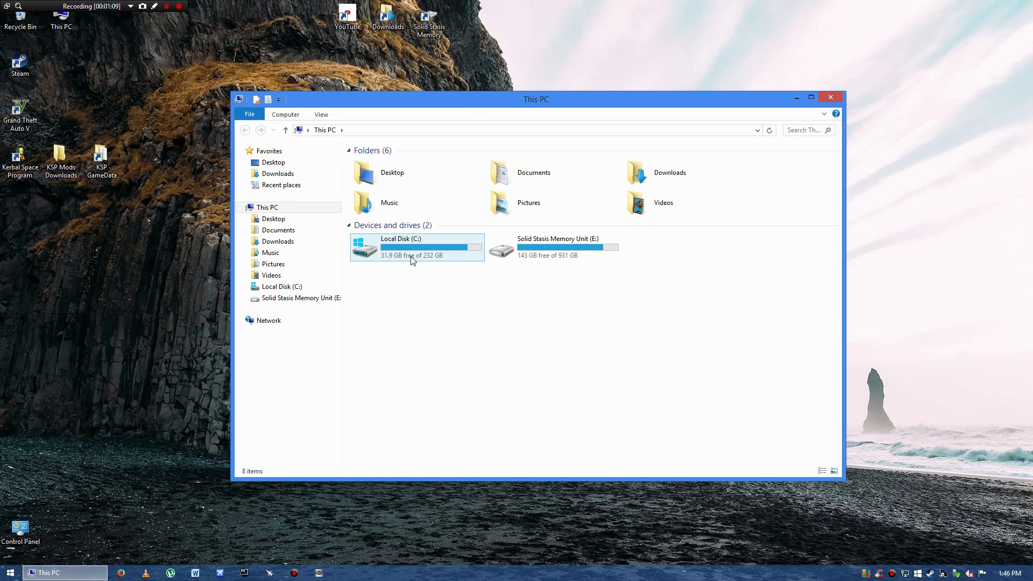
pyautogui.doubleClick(429, 255)
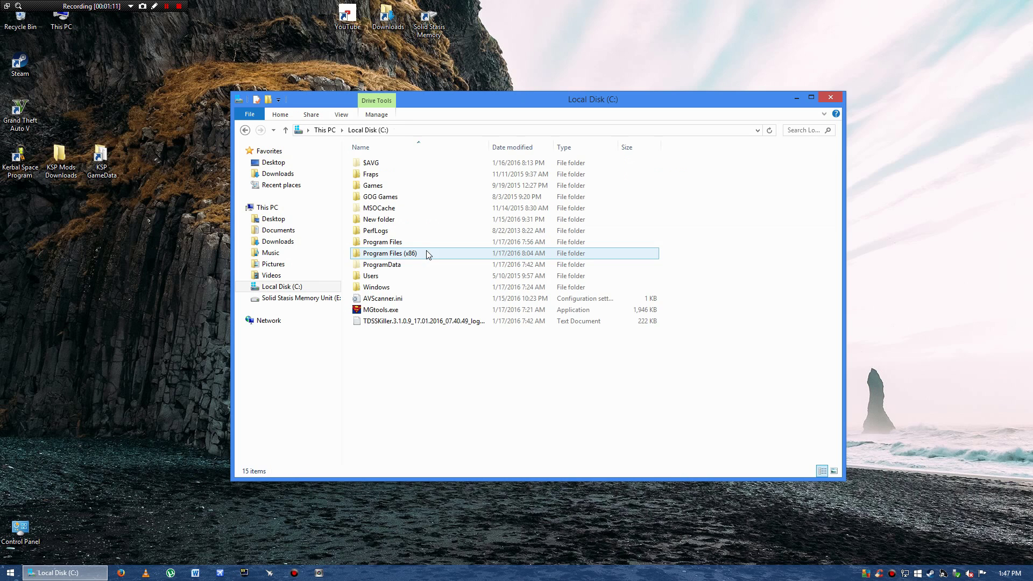
pyautogui.doubleClick(429, 257)
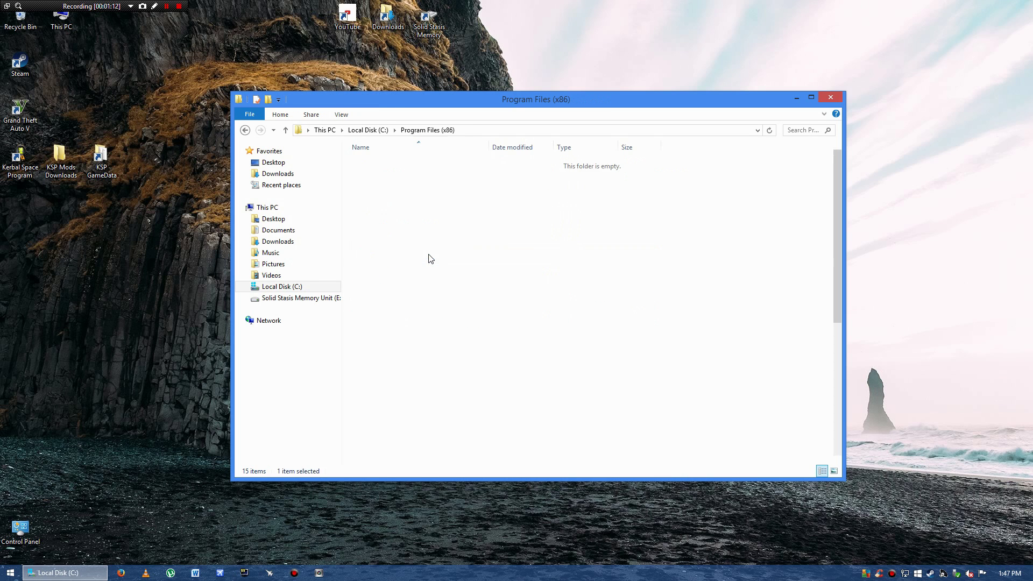
pyautogui.click(430, 257)
pyautogui.moveTo(833, 240); pyautogui.dragTo(835, 361)
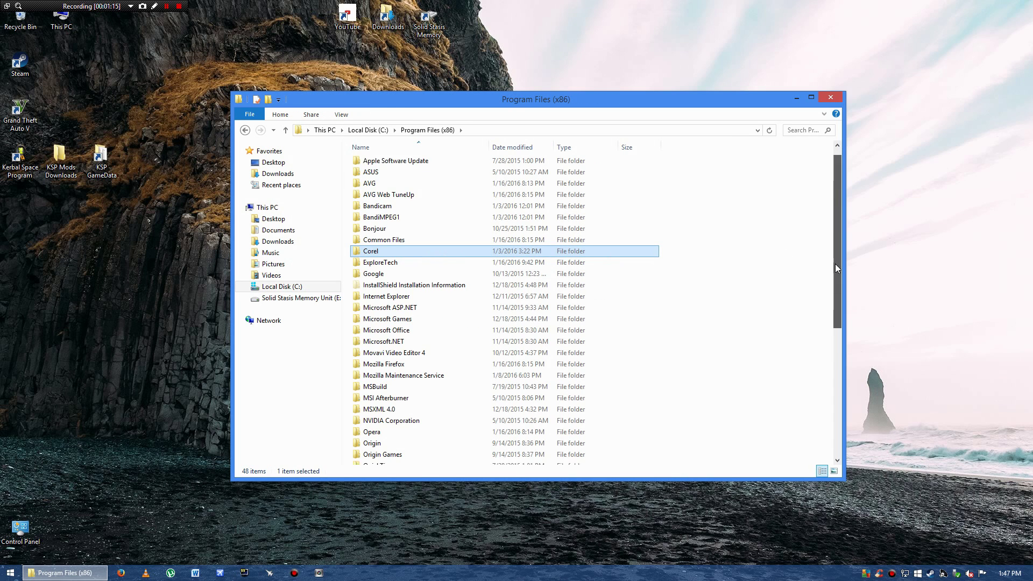
pyautogui.click(404, 286)
pyautogui.doubleClick(393, 332)
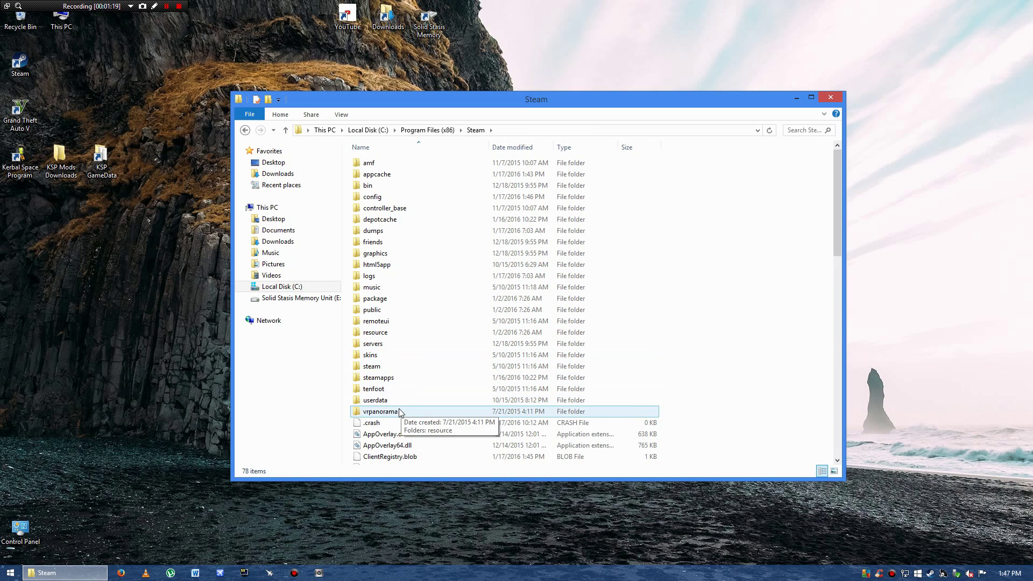
pyautogui.doubleClick(397, 385)
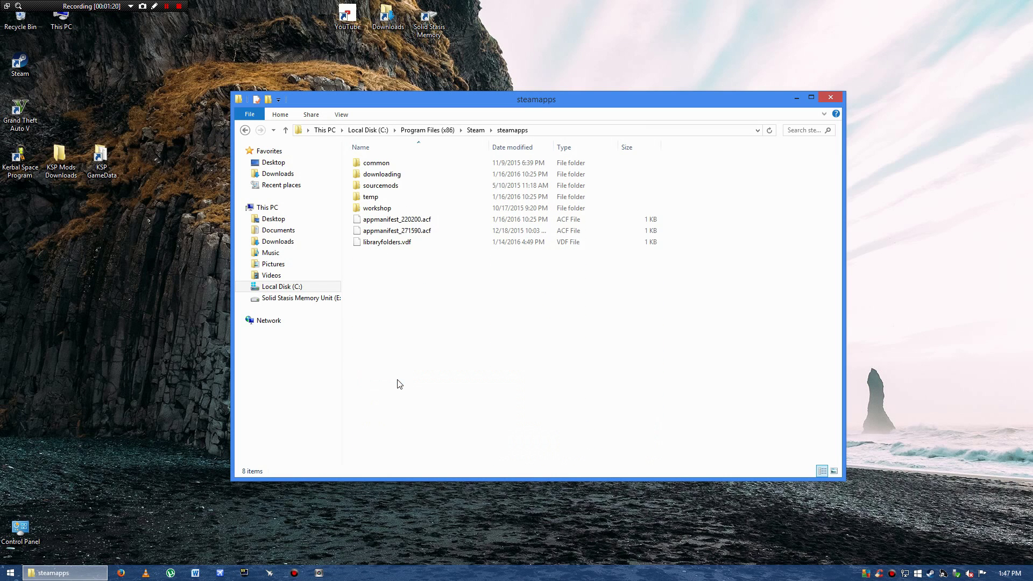
pyautogui.doubleClick(393, 167)
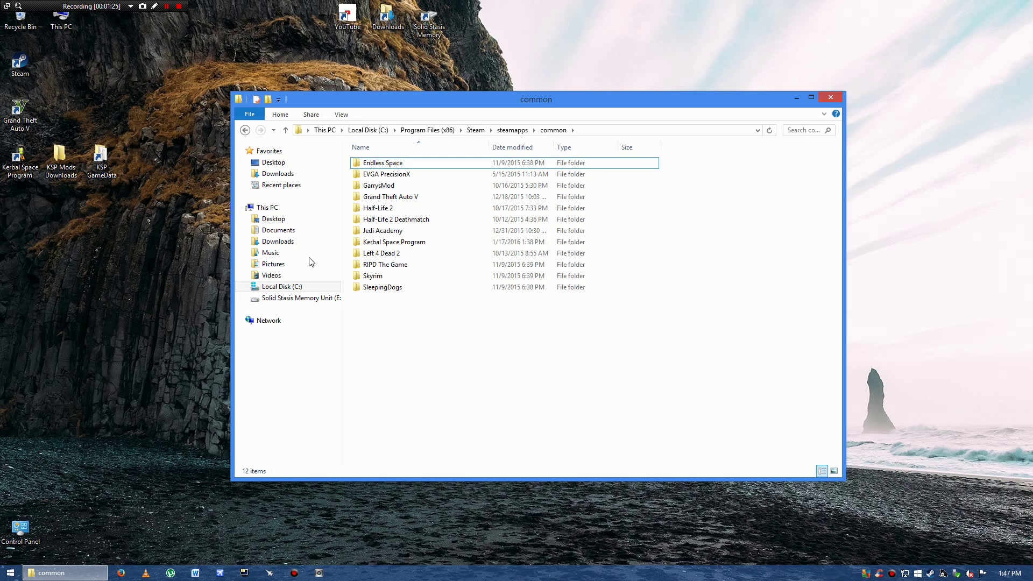
pyautogui.doubleClick(441, 245)
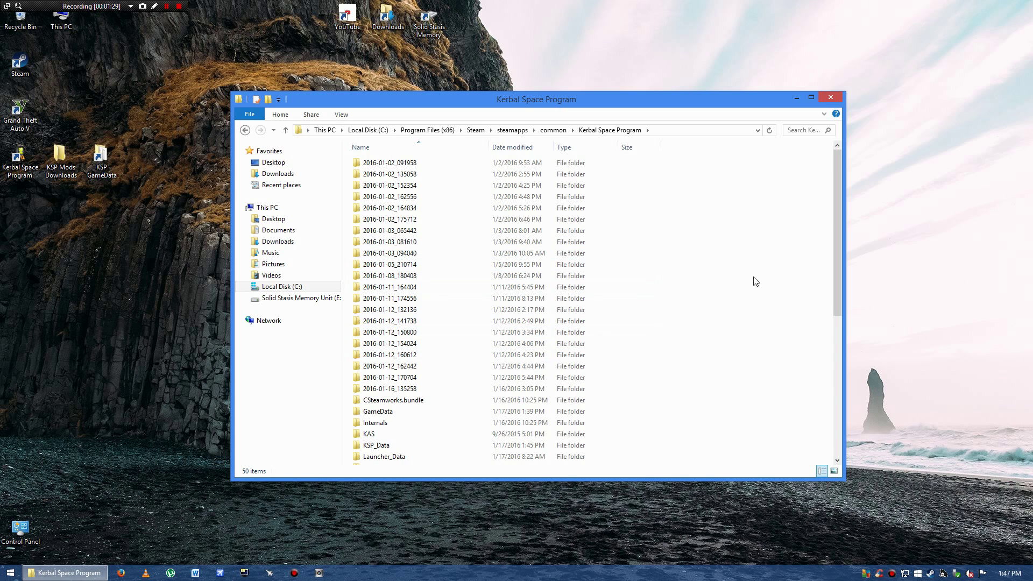
pyautogui.moveTo(841, 200); pyautogui.dragTo(832, 335)
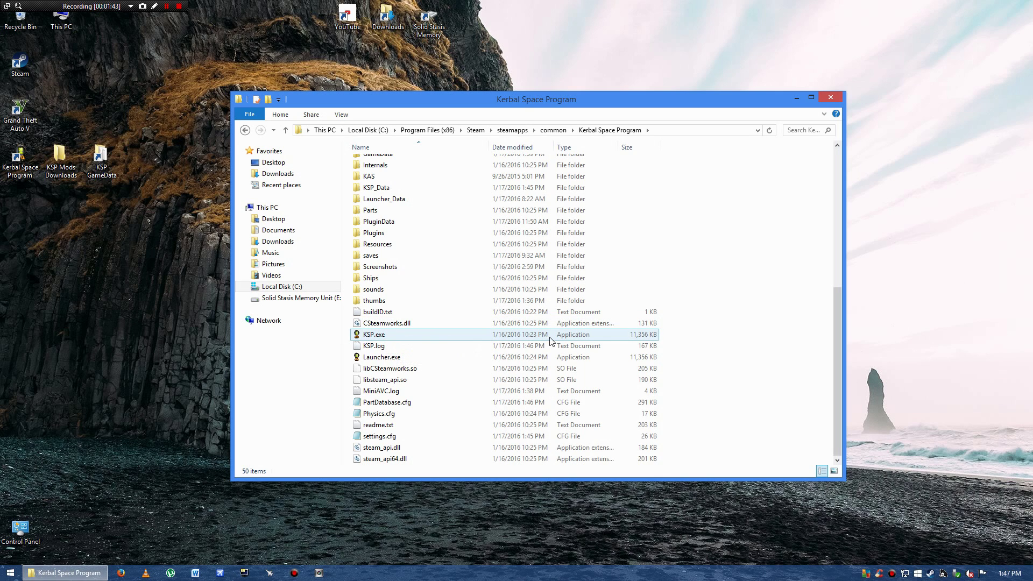
# Open the Kerbal Space Program folder's properties and select KSP.exe.
pyautogui.rightClick(449, 335)
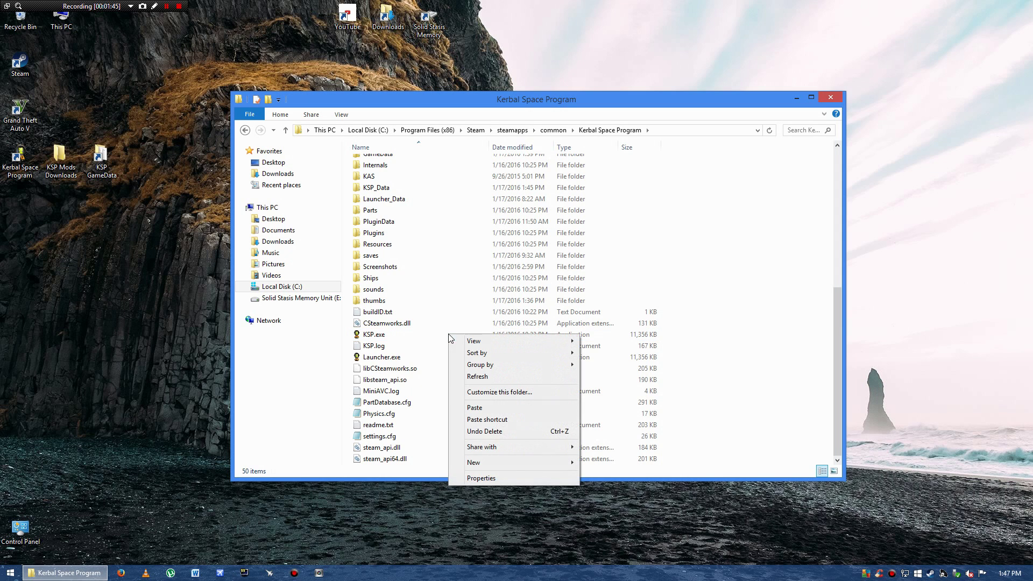
pyautogui.click(522, 480)
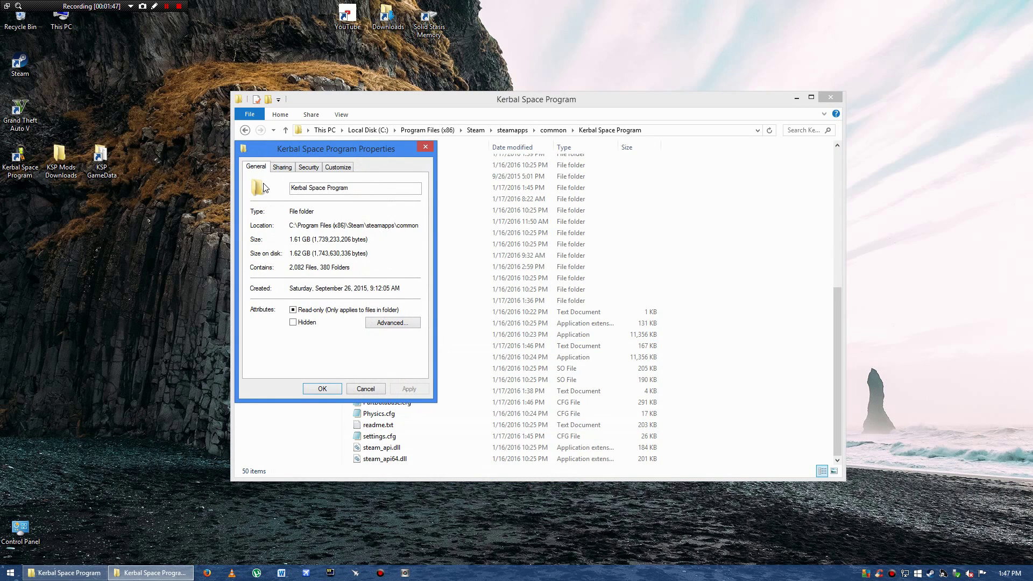
pyautogui.click(425, 147)
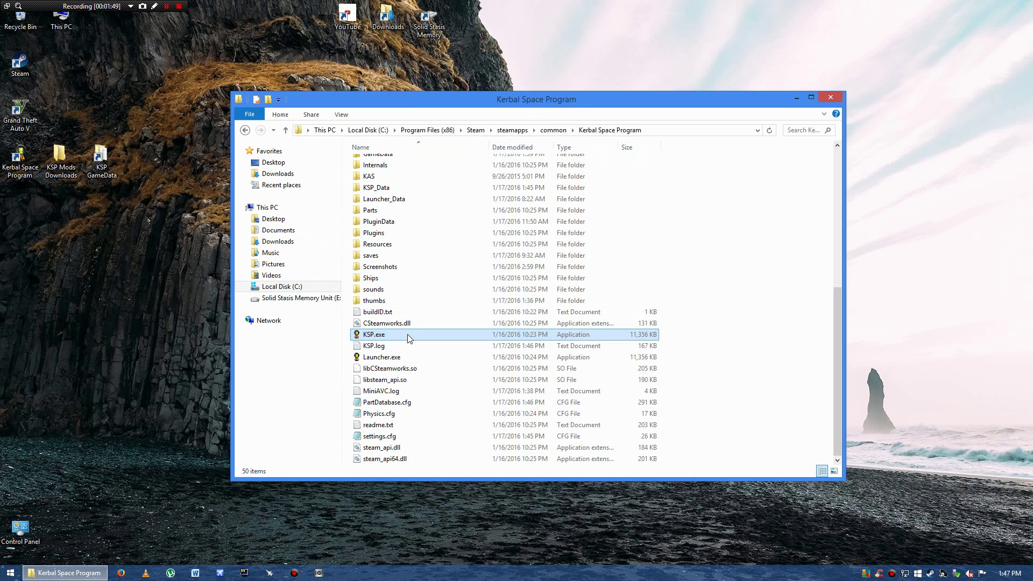
# Show KSP.exe's Compatibility properties, centre the dialog and minimize Explorer.
pyautogui.rightClick(430, 336)
pyautogui.click(435, 326)
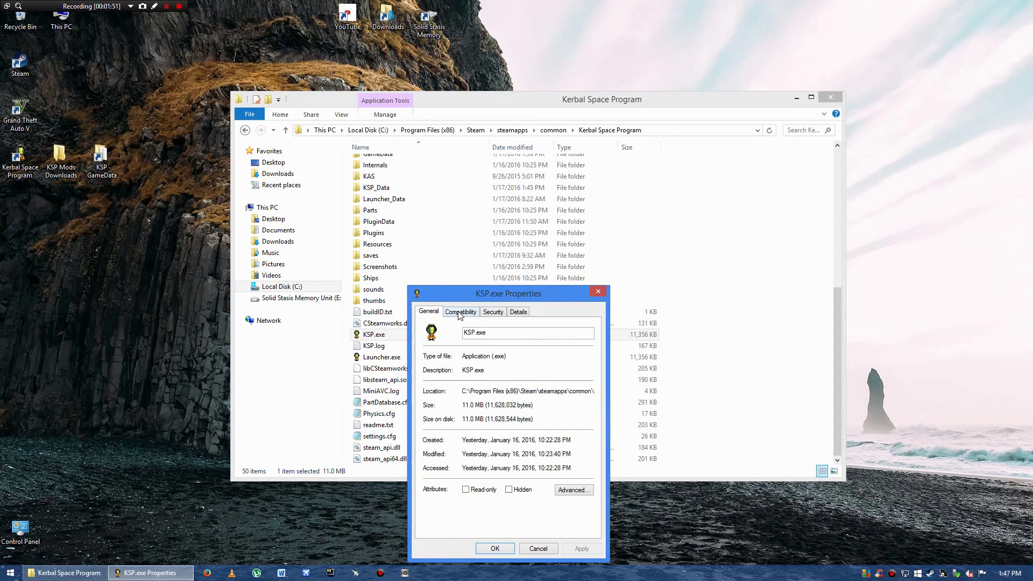
pyautogui.click(468, 315)
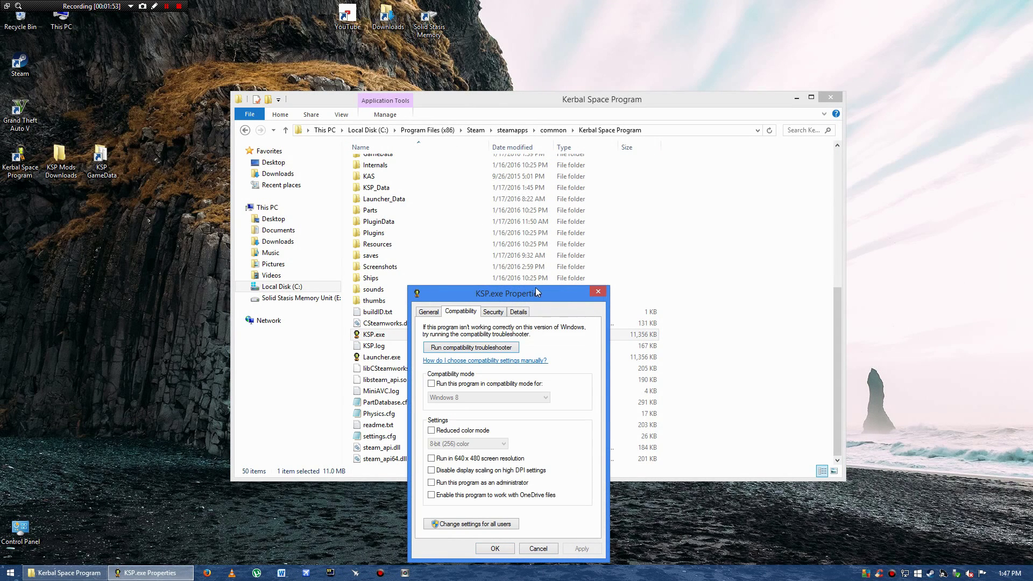
pyautogui.moveTo(535, 292); pyautogui.dragTo(577, 163)
pyautogui.click(797, 97)
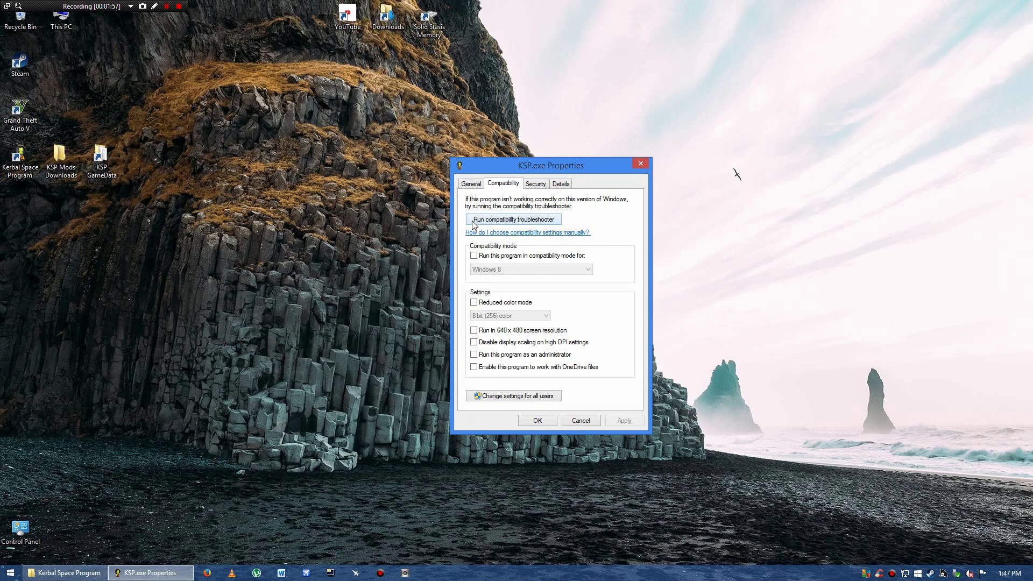
# Apply the troubleshooter's recommended Windows 8 settings to KSP and test-launch the game.
pyautogui.click(530, 226)
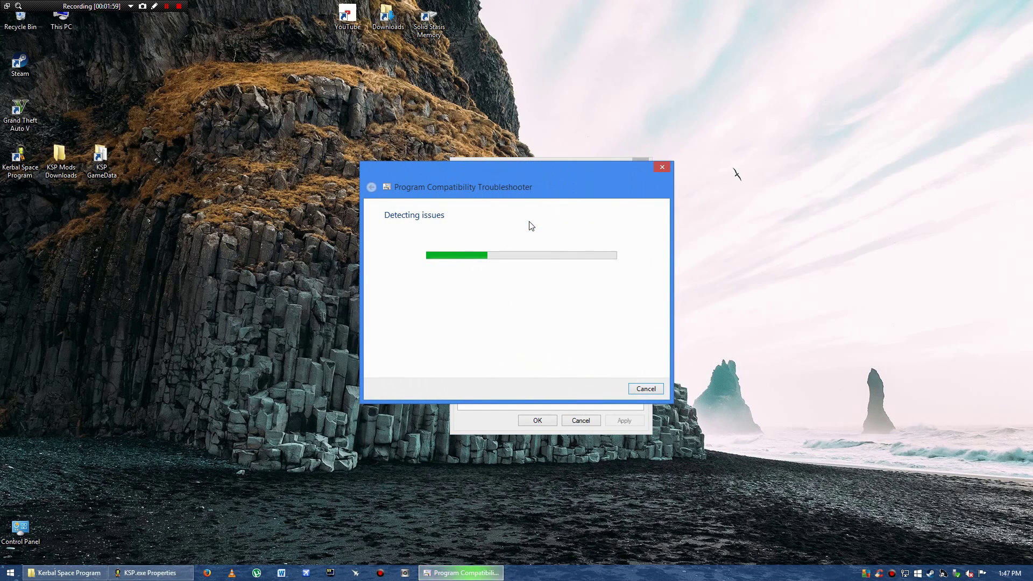
pyautogui.click(469, 257)
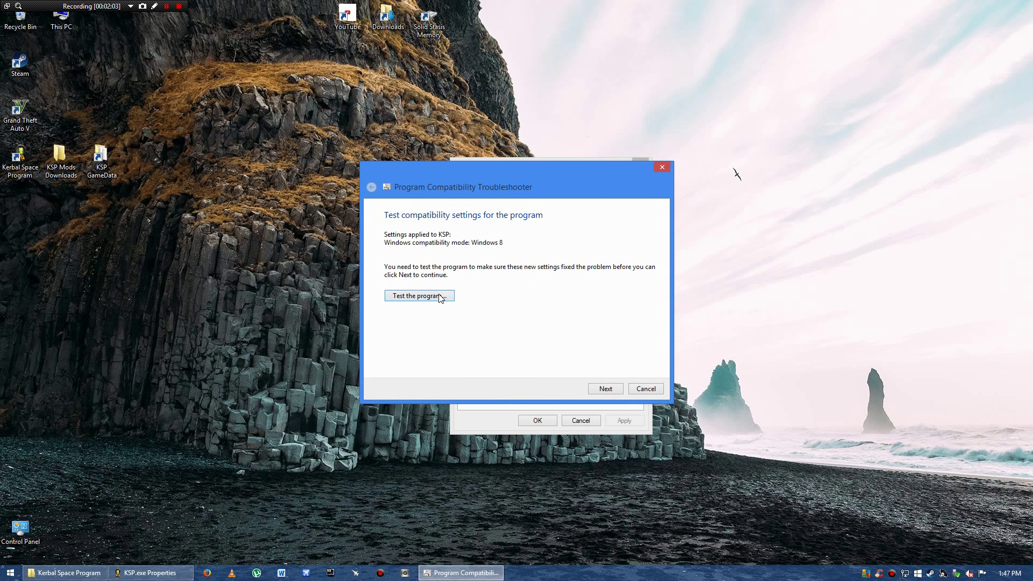
pyautogui.click(442, 296)
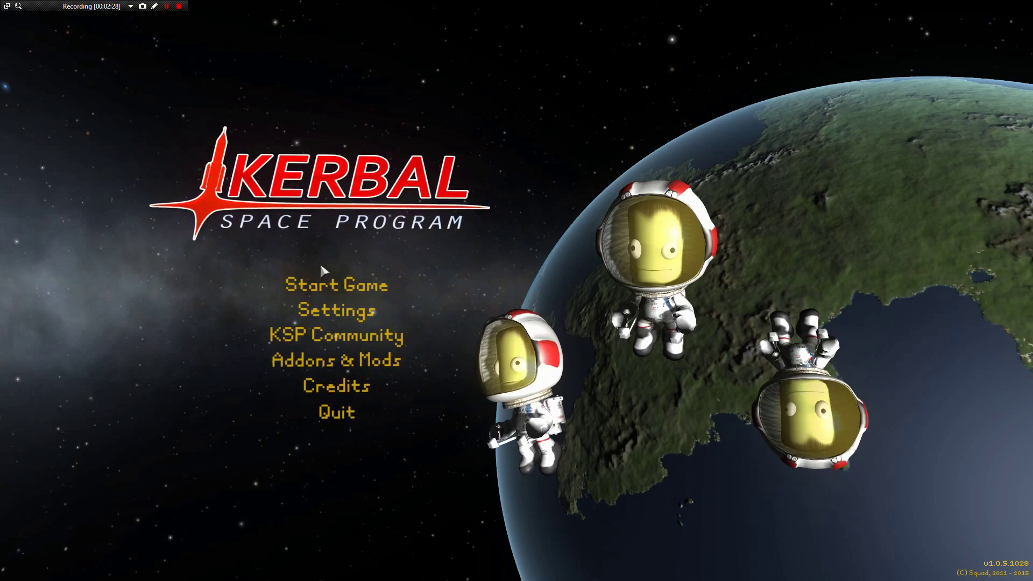
# Continue a saved game and attach a part on top of the capsule in the Vehicle Assembly Building.
pyautogui.click(333, 285)
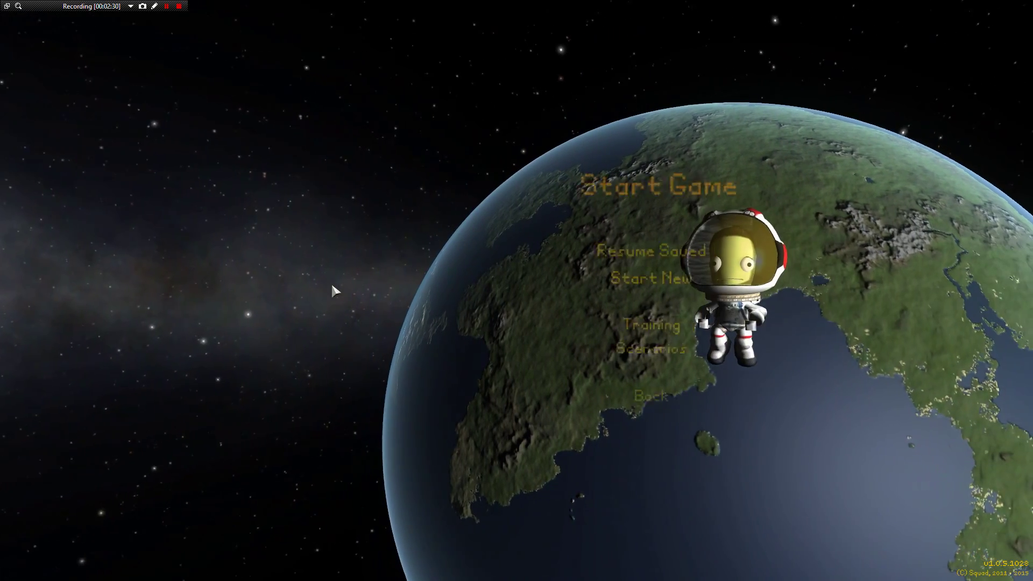
pyautogui.click(444, 252)
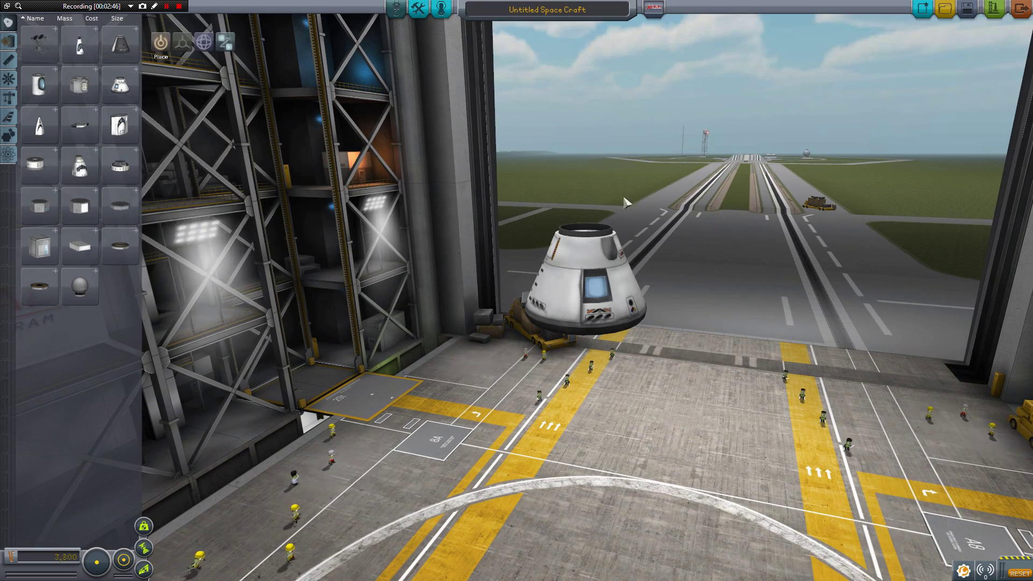
pyautogui.click(120, 81)
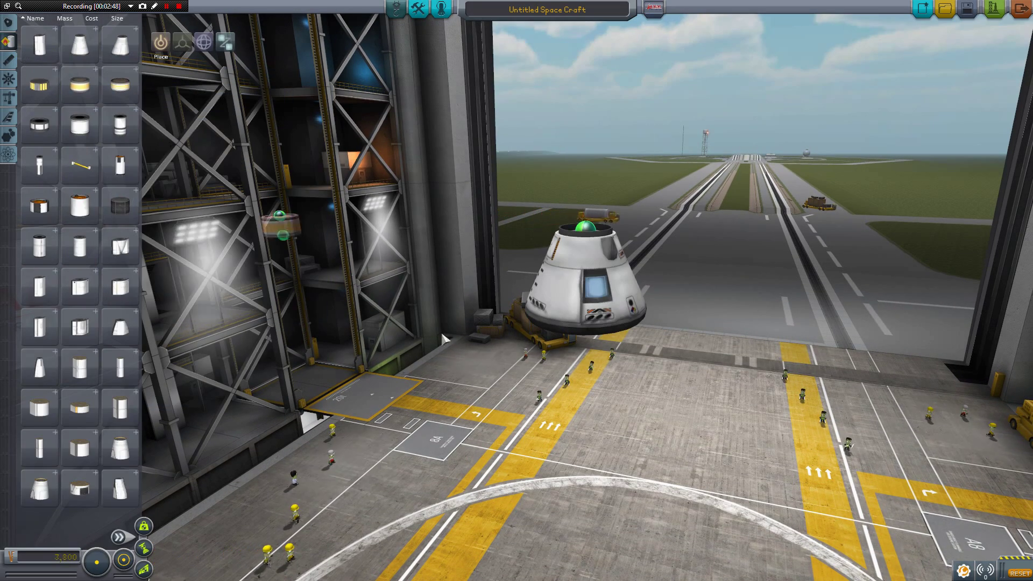
pyautogui.click(589, 220)
pyautogui.scroll(3, 587, 220)
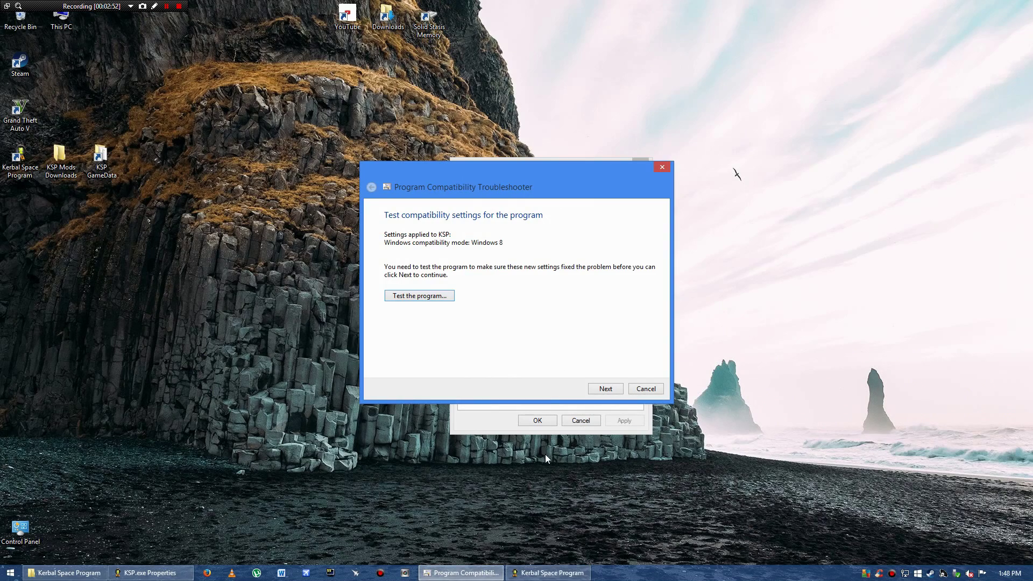
# Close KSP from the taskbar, confirm the fix, save the settings and close the troubleshooter.
pyautogui.rightClick(549, 573)
pyautogui.click(507, 549)
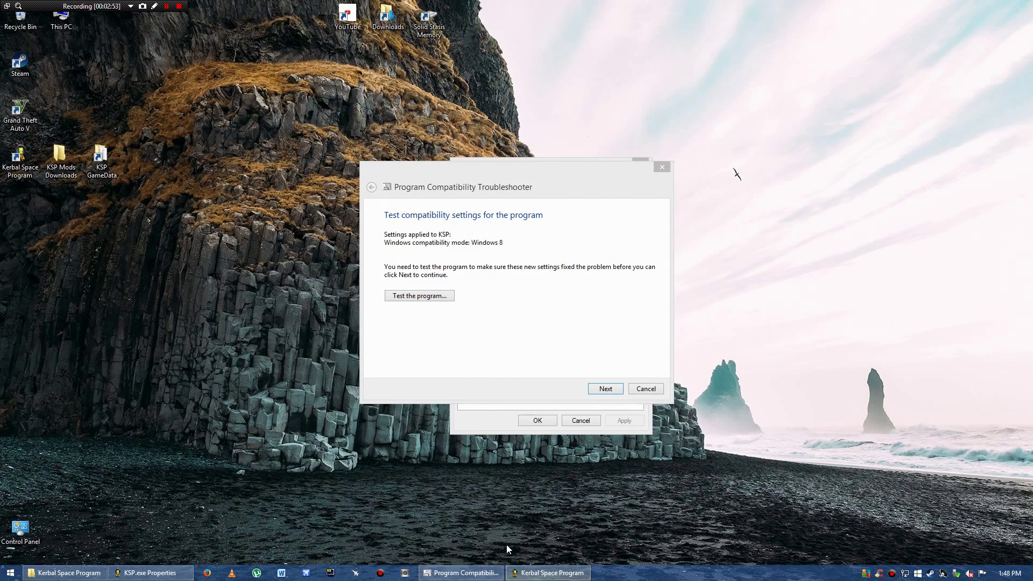
pyautogui.click(399, 337)
pyautogui.click(605, 389)
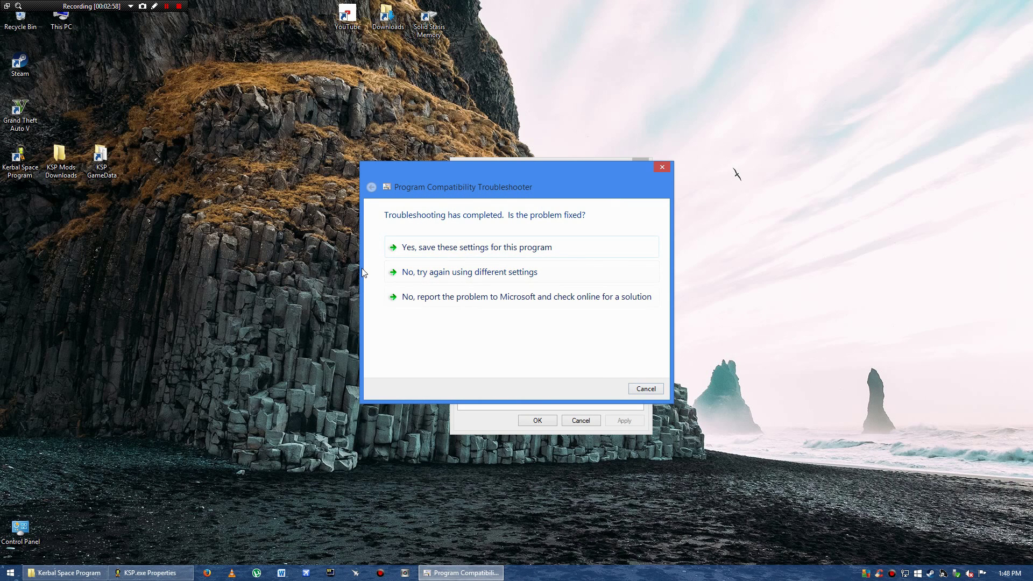
pyautogui.click(491, 247)
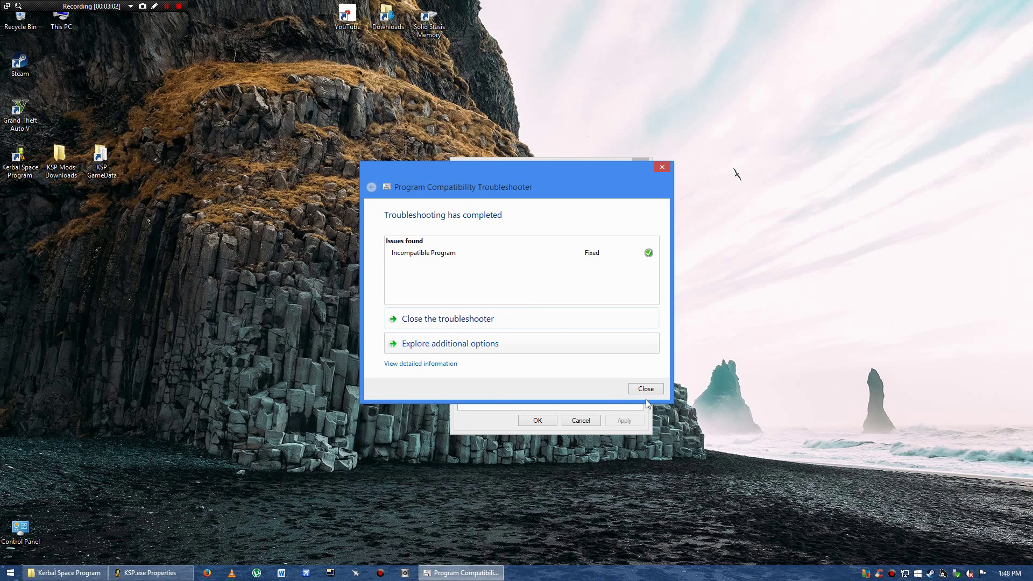
pyautogui.click(659, 388)
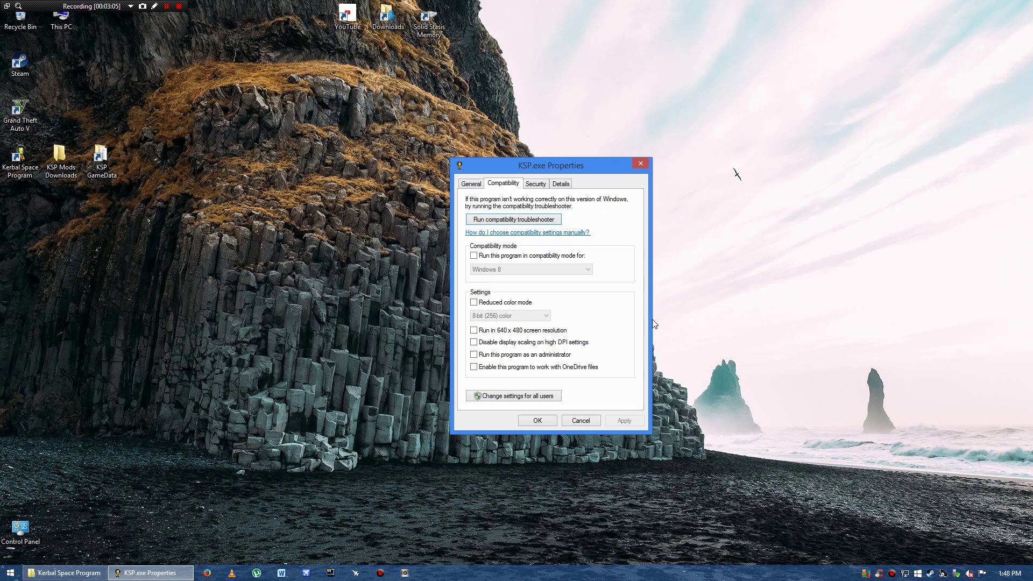
# Enable compatibility mode for KSP.exe with Windows 8 selected, and apply the setting.
pyautogui.click(474, 255)
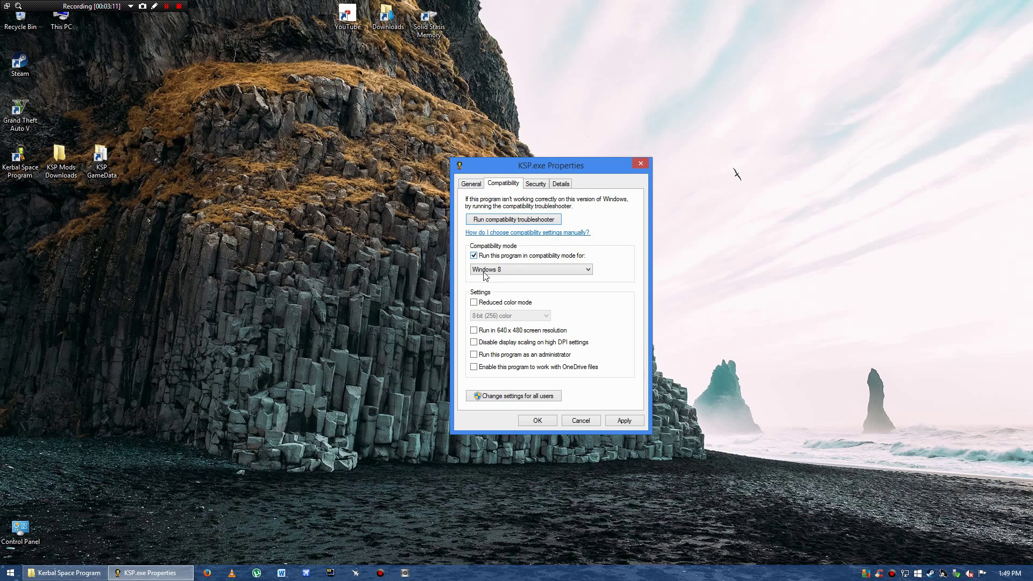
pyautogui.click(561, 271)
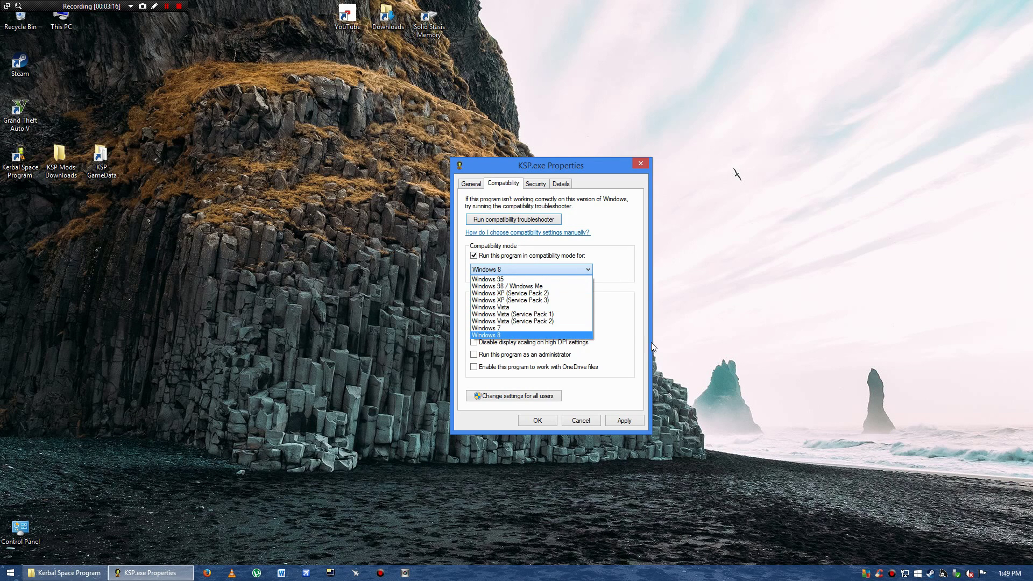
pyautogui.click(637, 339)
pyautogui.click(627, 425)
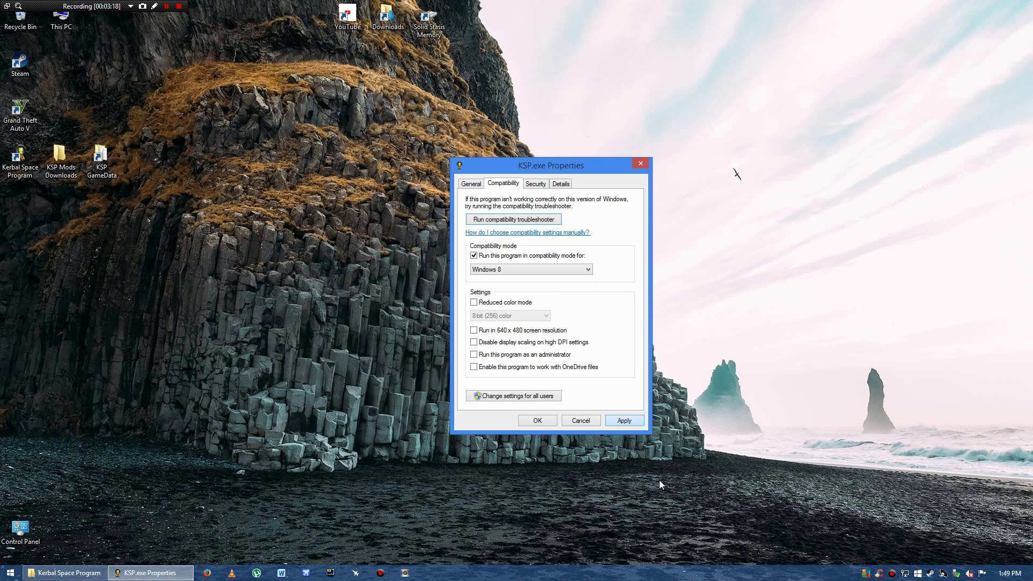